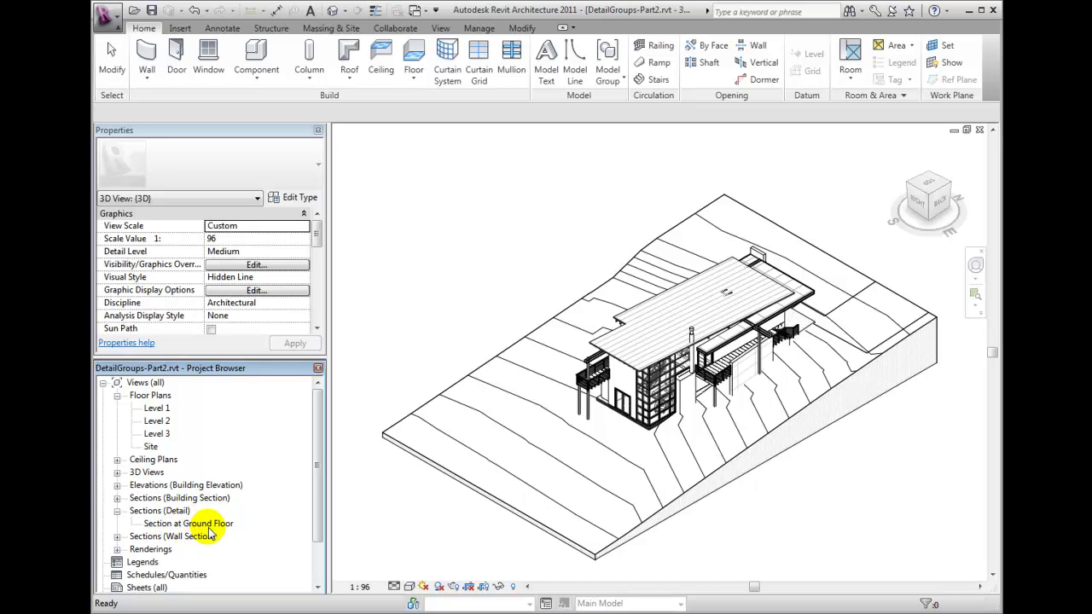
- Open the Sections (Detail) > Section at Ground Floor view showing the 1:5 foundation sill detail
{"action": "left_click", "coordinate": [217, 523]}
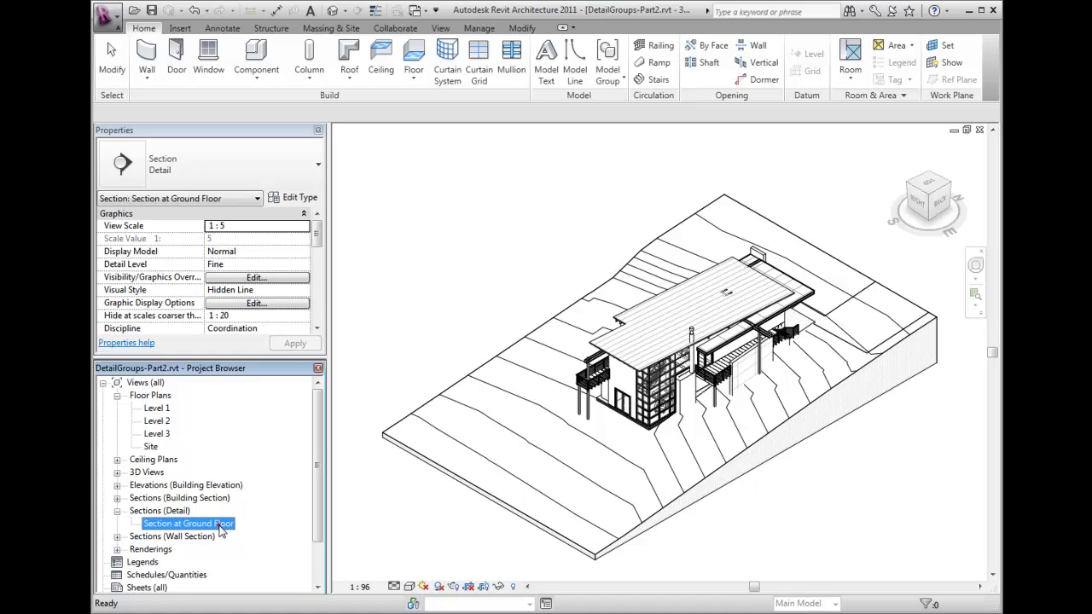
{"action": "double_click", "coordinate": [219, 523]}
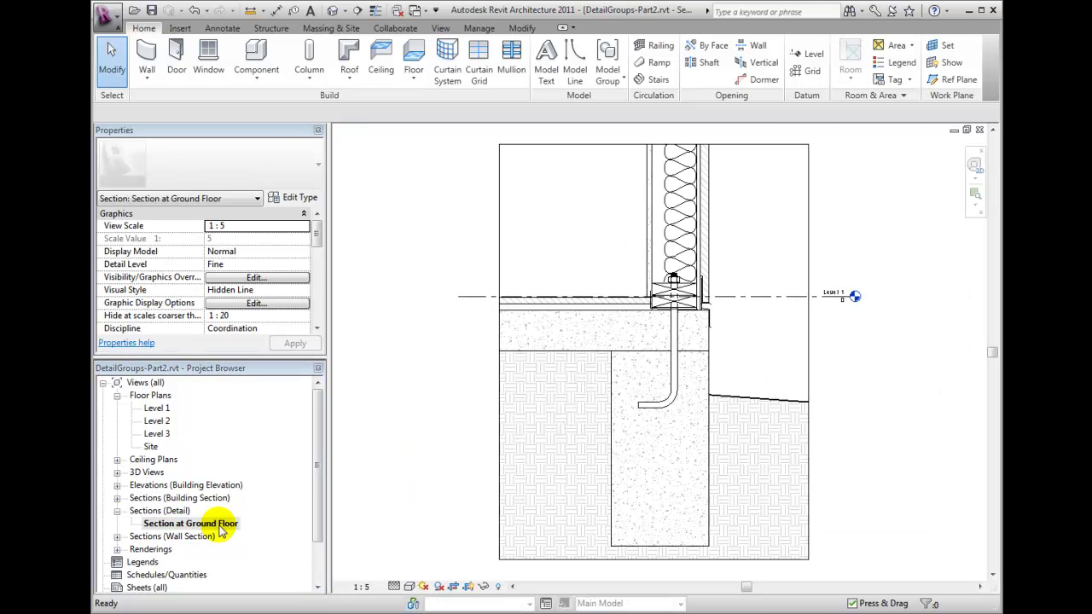
{"action": "left_click", "coordinate": [224, 28]}
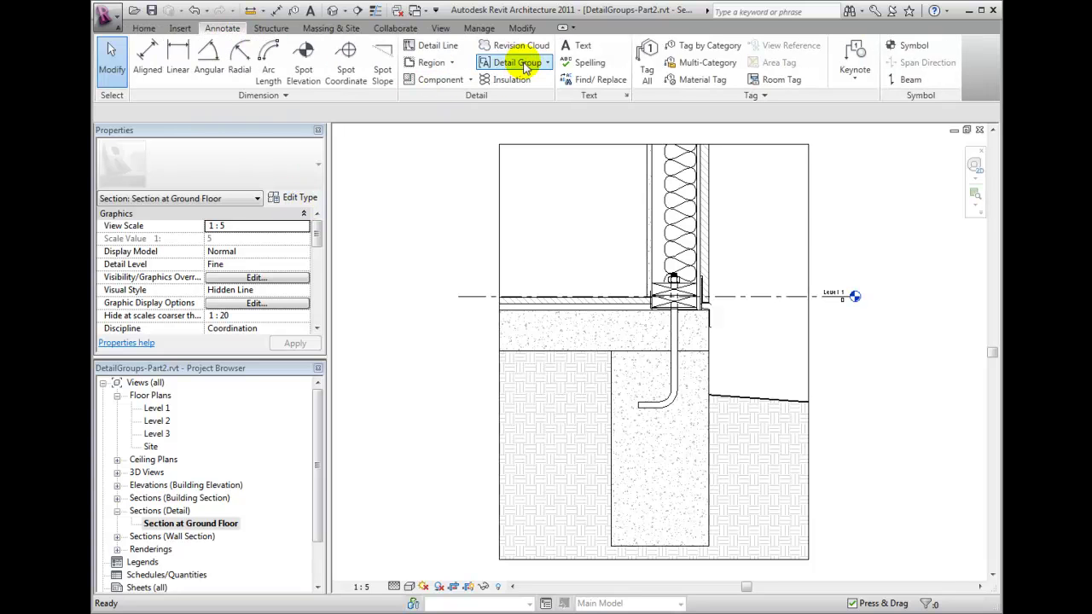
- Create a new Detail-type group named 'Detail Foundation Sill'
{"action": "left_click", "coordinate": [523, 63]}
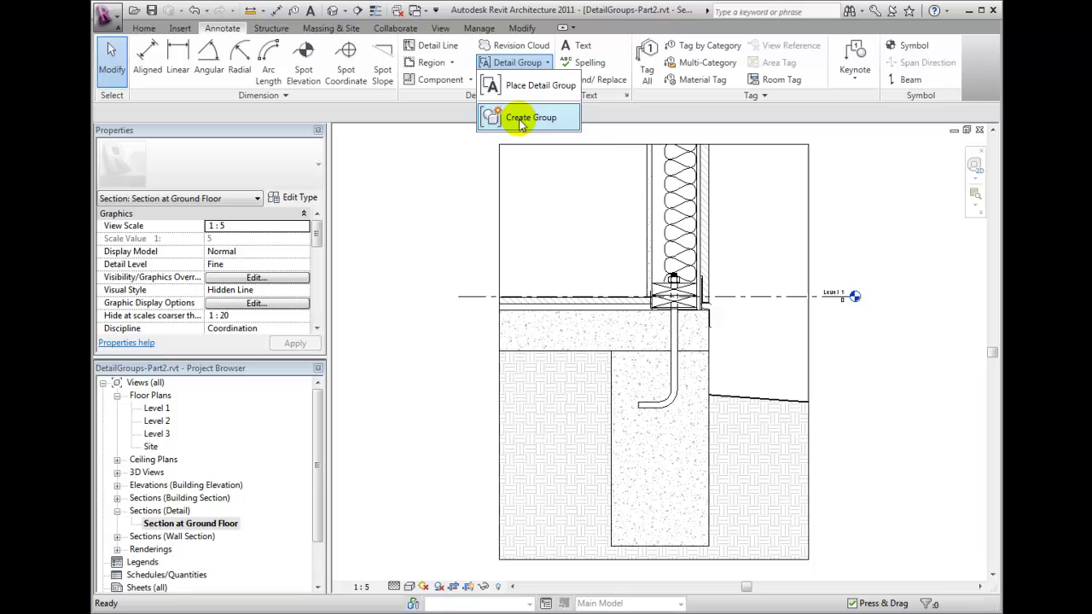
{"action": "left_click", "coordinate": [522, 120]}
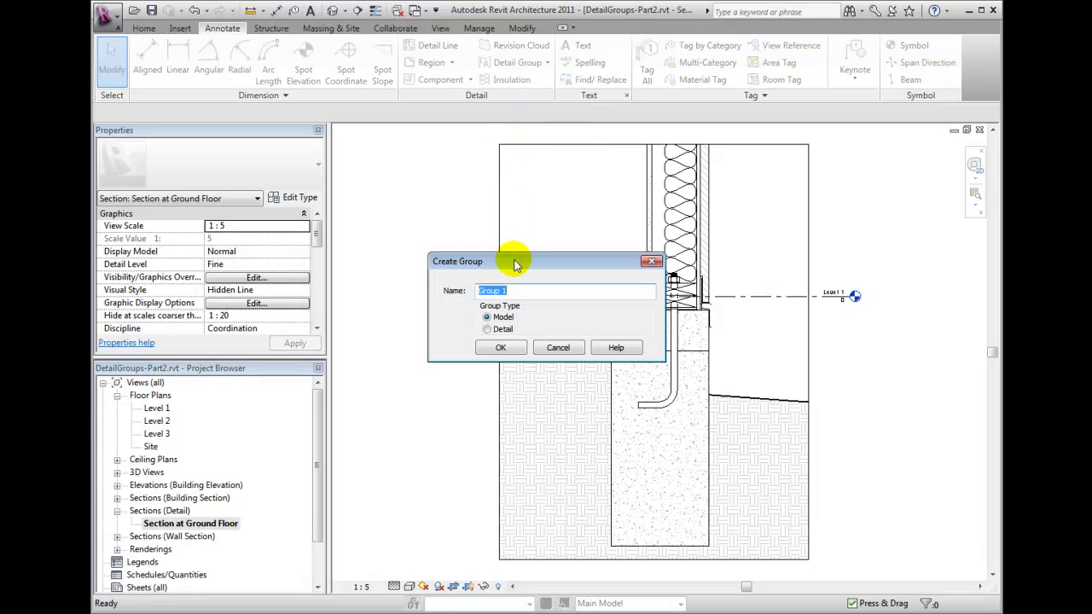
{"action": "left_click", "coordinate": [487, 328]}
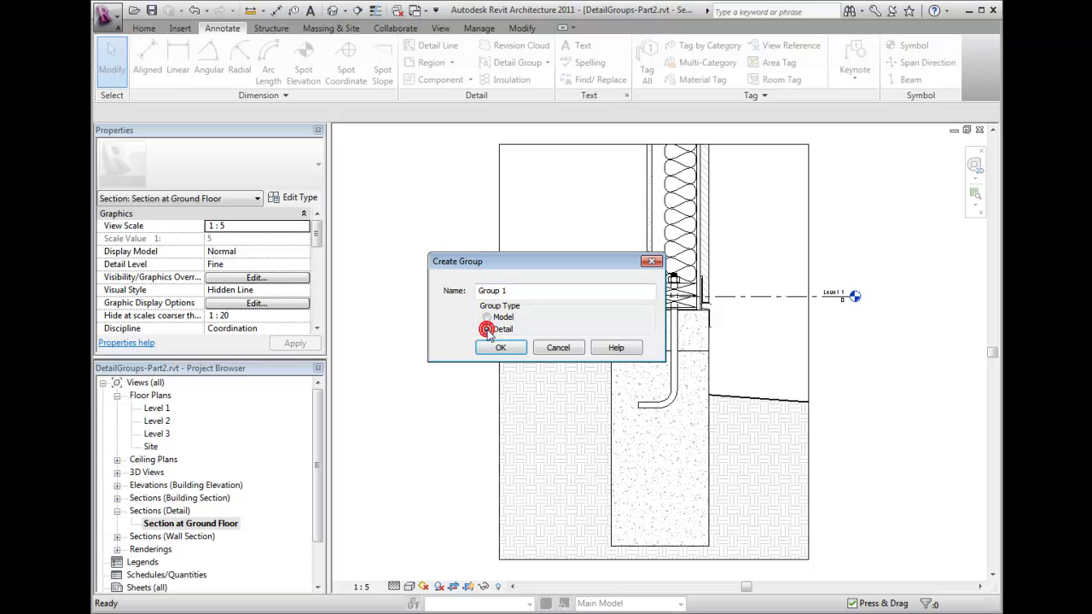
{"action": "left_click_drag", "start_coordinate": [514, 291], "coordinate": [436, 290]}
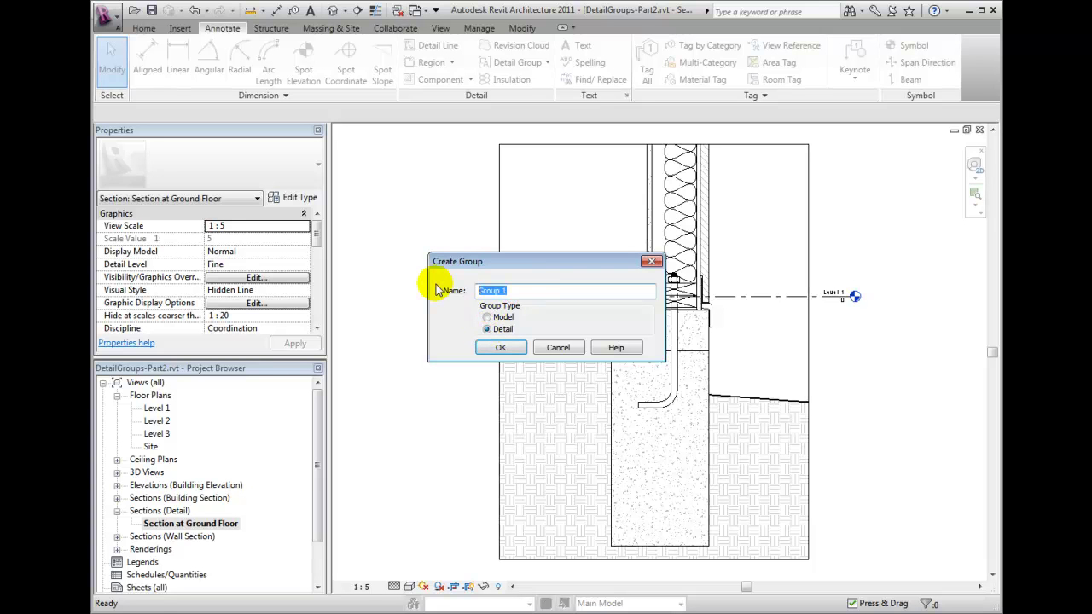
{"action": "type", "text": "Det"}
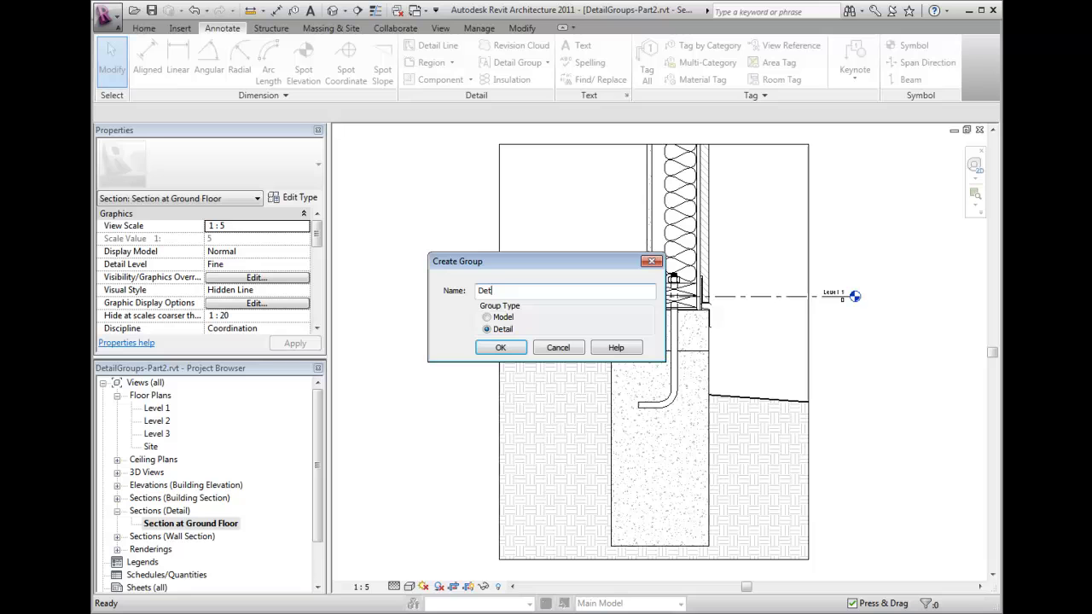
{"action": "type", "text": "ail Foundat"}
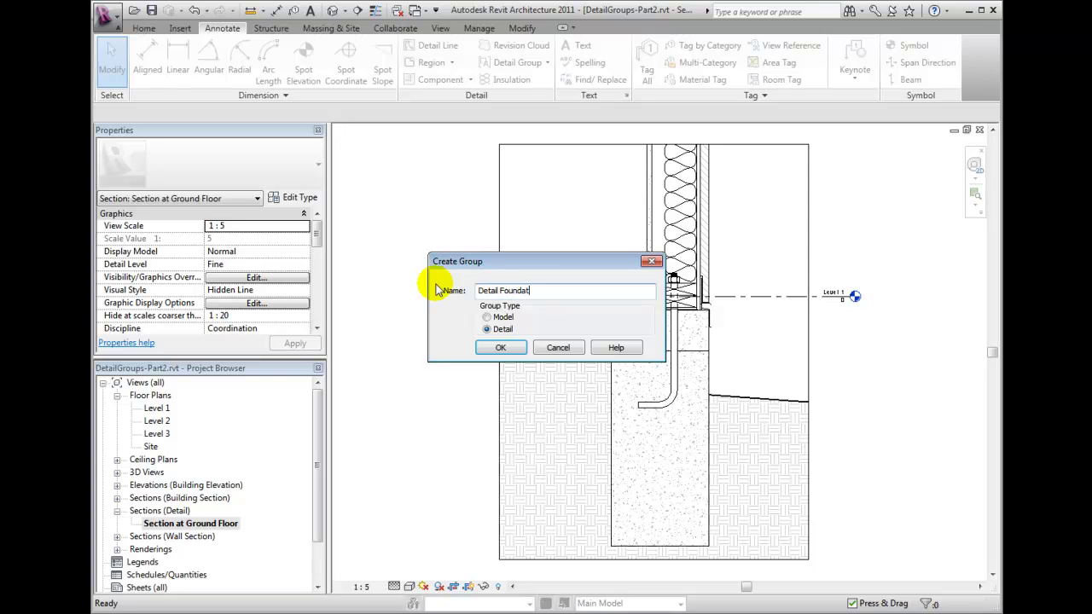
{"action": "type", "text": "ion Sill"}
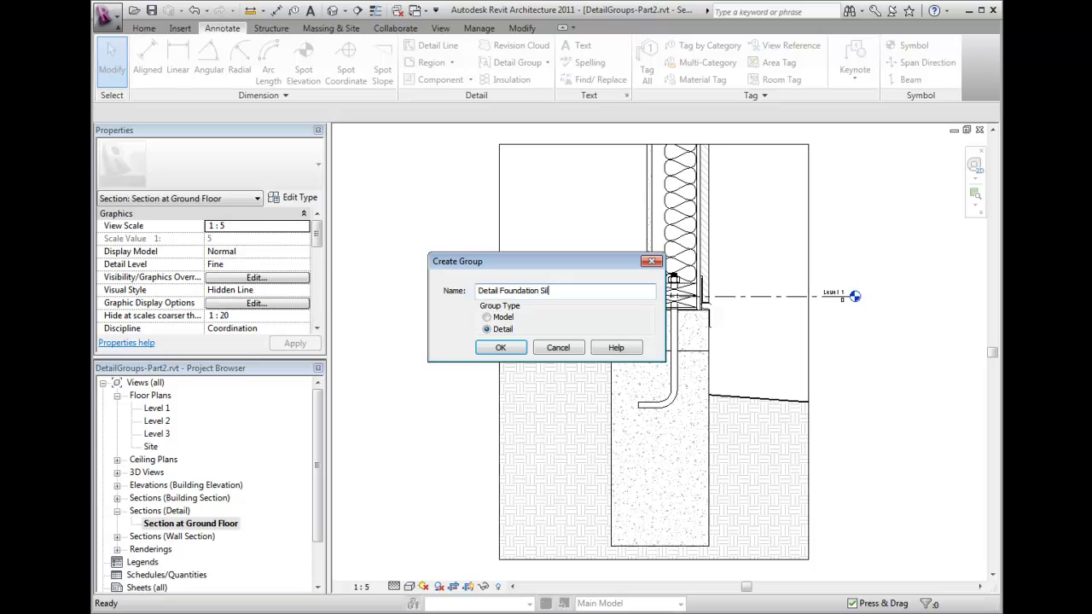
{"action": "left_click", "coordinate": [500, 347]}
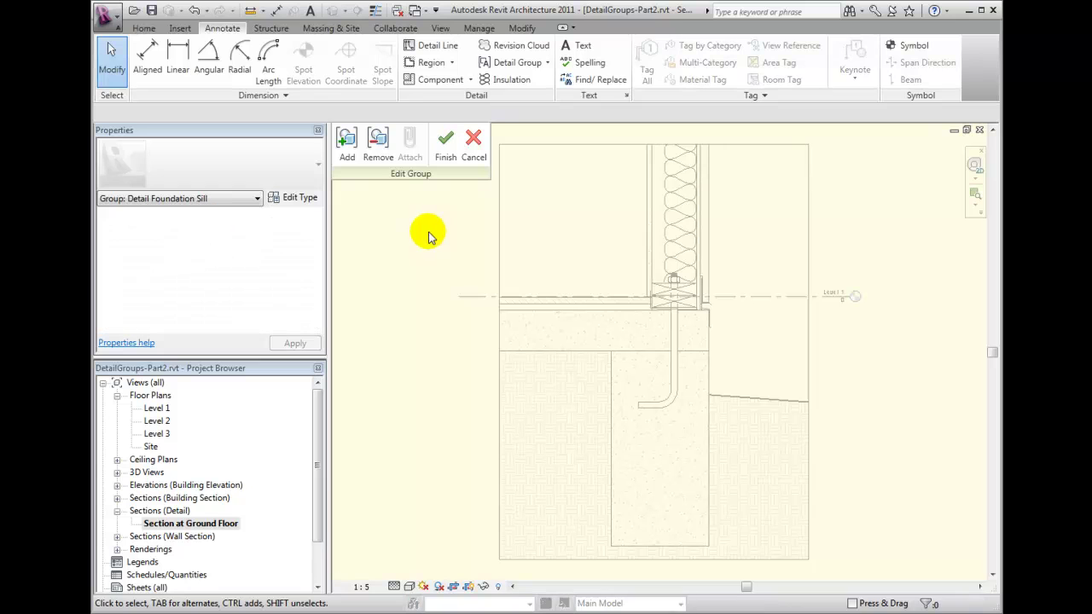
- Add the slab-edge flashing, concrete footing and through-wall flashing to the group, then finish editing
{"action": "left_click", "coordinate": [348, 147]}
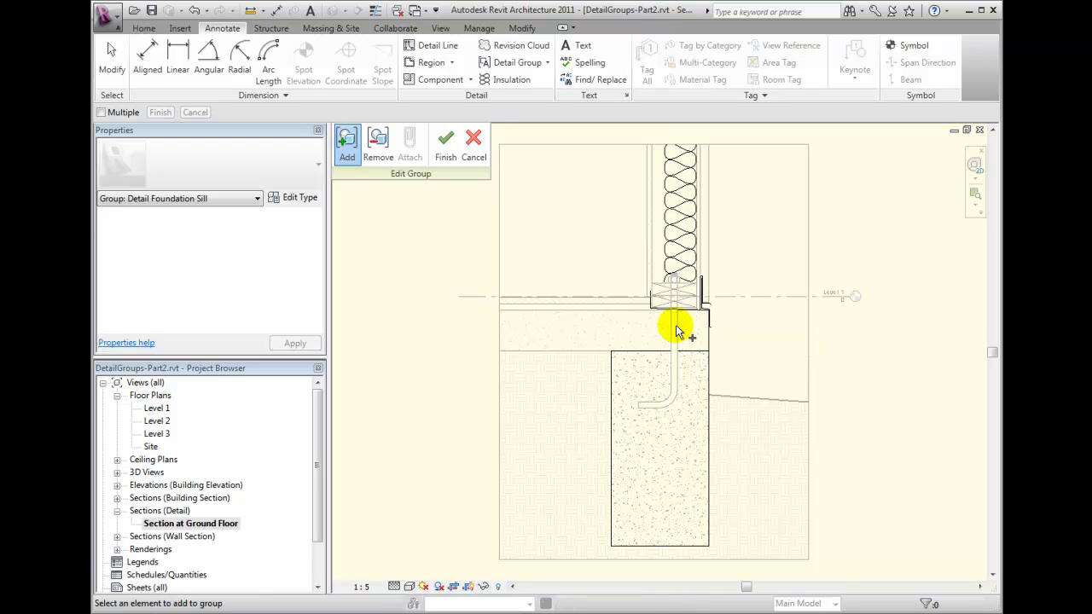
{"action": "left_click", "coordinate": [679, 279]}
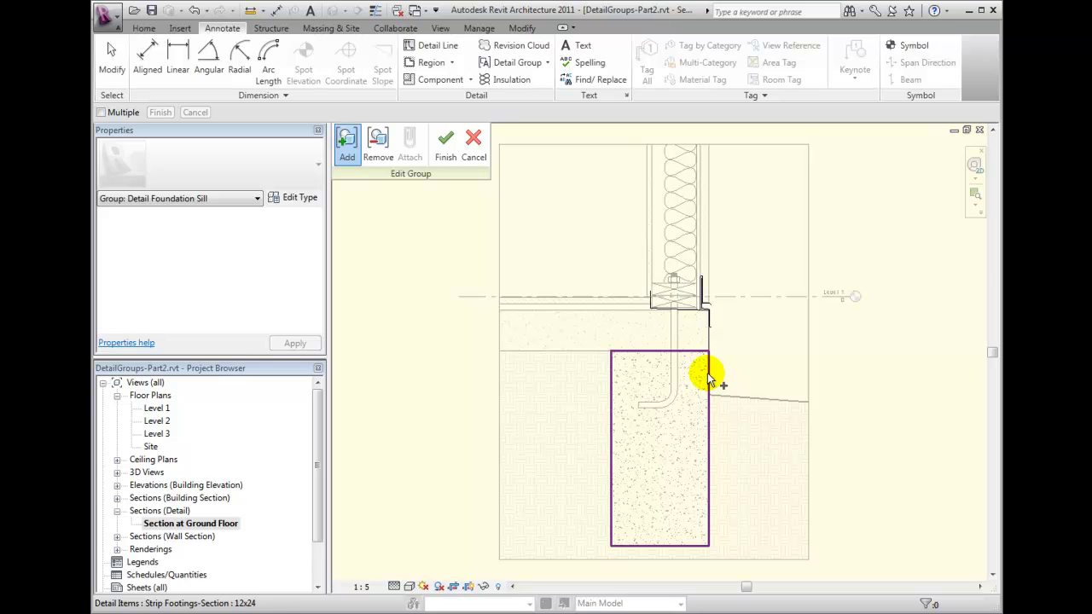
{"action": "left_click", "coordinate": [683, 401]}
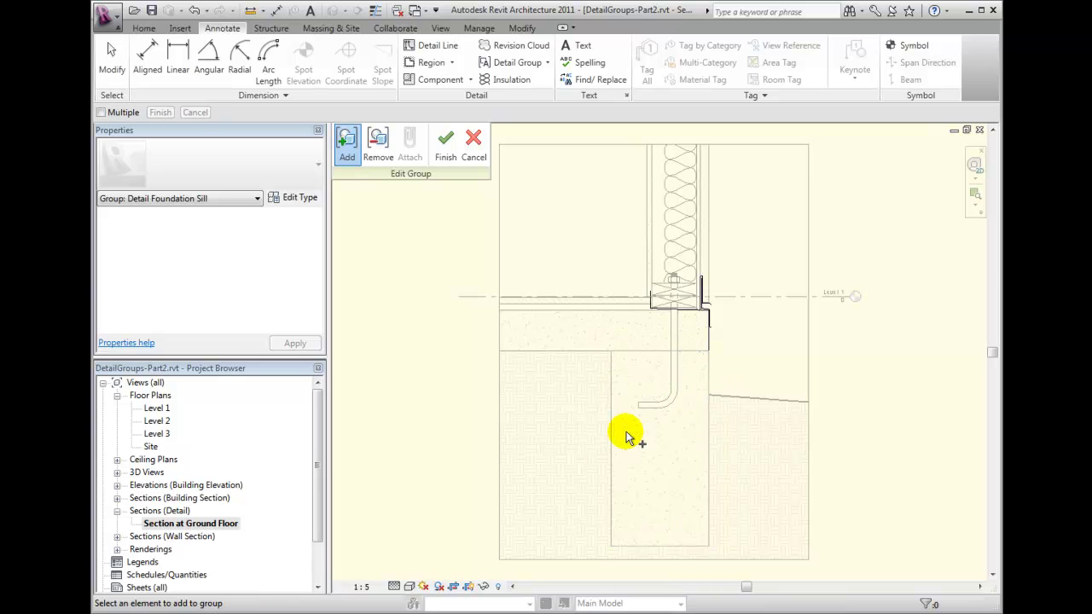
{"action": "scroll", "coordinate": [702, 370], "scroll_direction": "up", "scroll_amount": 4}
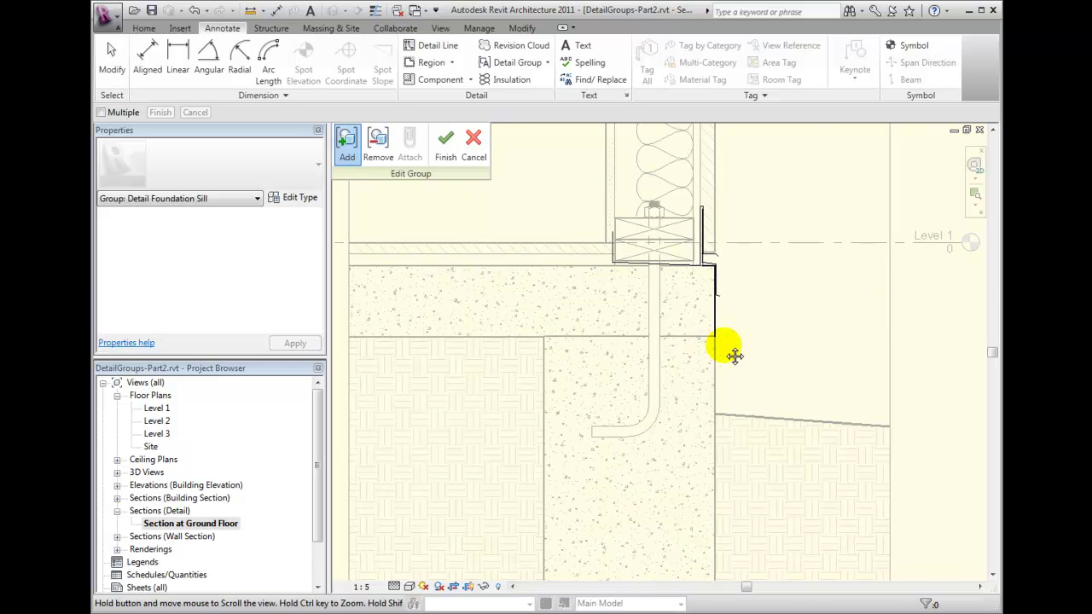
{"action": "scroll", "coordinate": [728, 401], "scroll_direction": "up", "scroll_amount": 2}
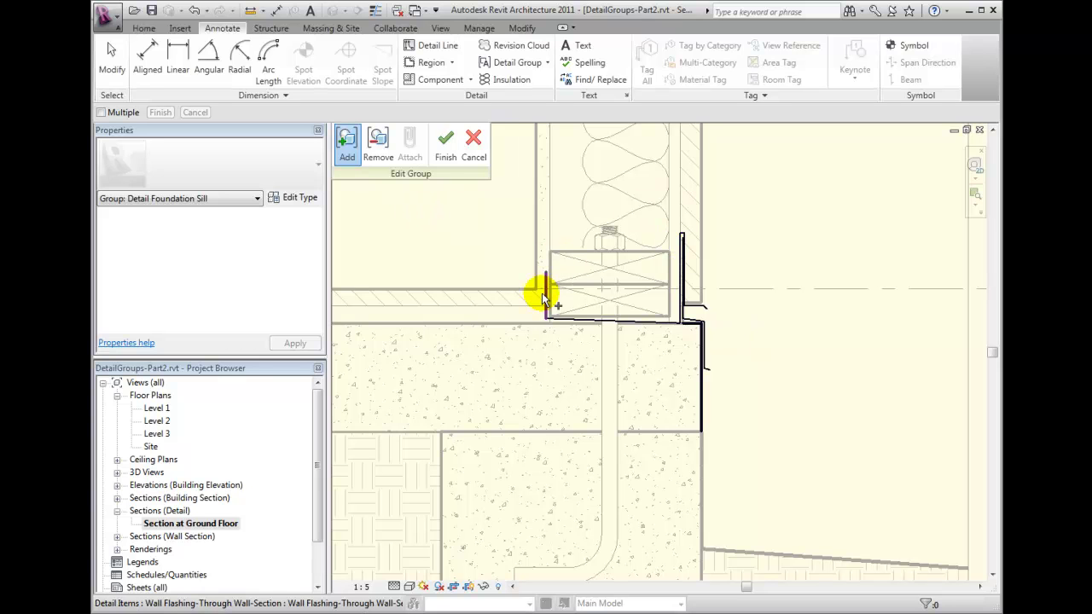
{"action": "left_click", "coordinate": [562, 323]}
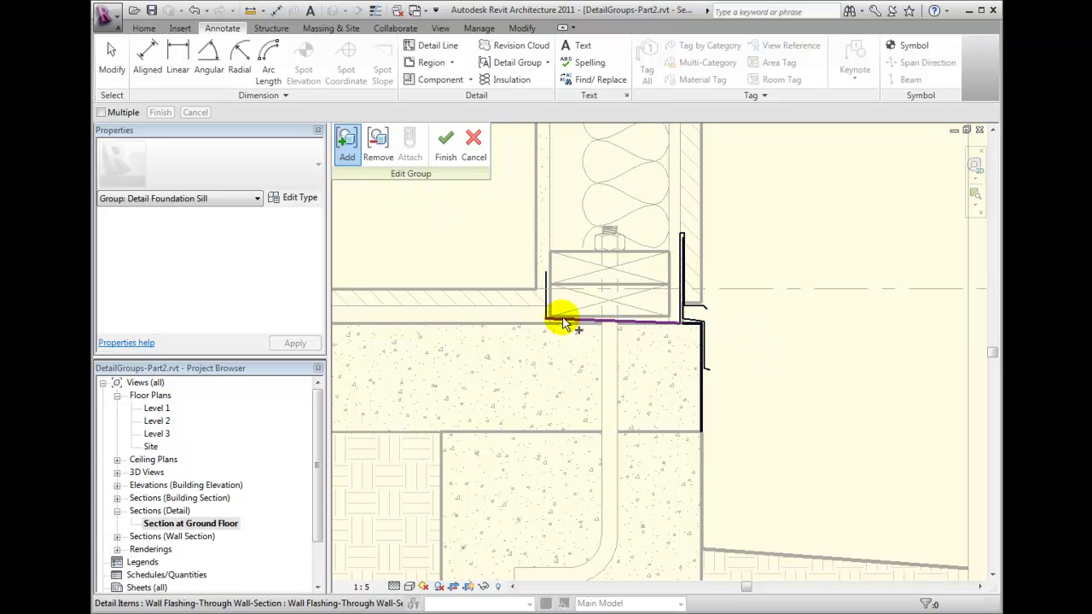
{"action": "left_click", "coordinate": [445, 147]}
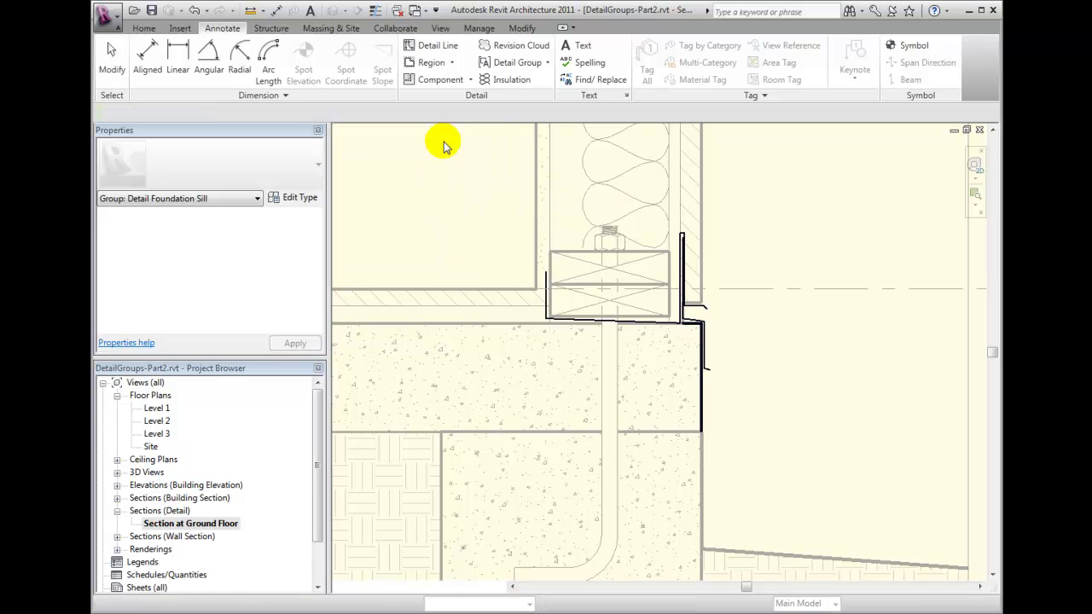
- Zoom to fit, select the Detail Foundation Sill group and reopen it with Edit Group
{"action": "key", "text": "z"}
{"action": "key", "text": "f"}
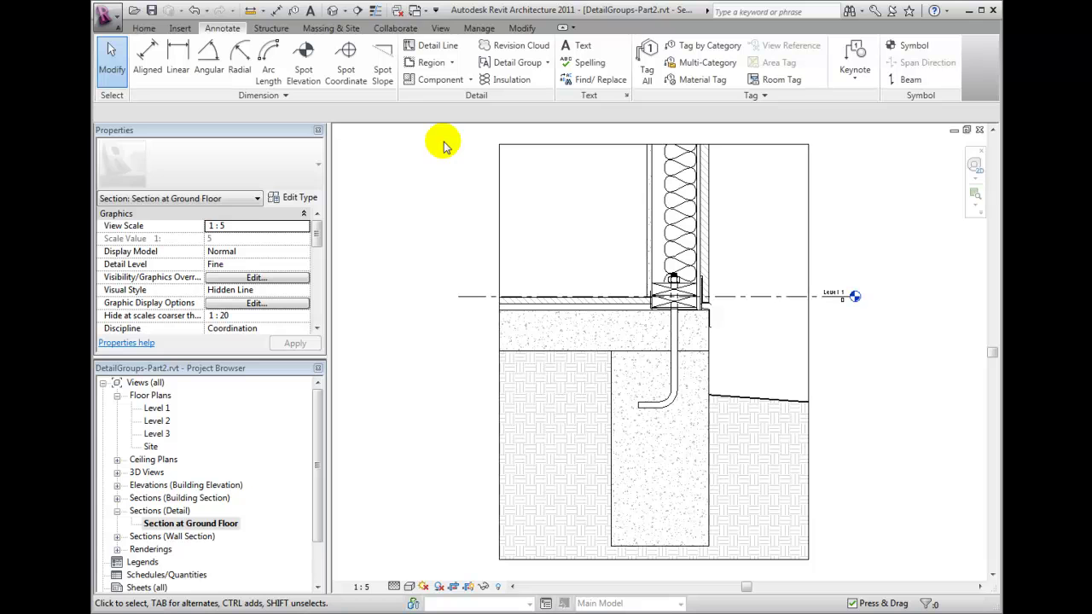
{"action": "left_click_drag", "start_coordinate": [601, 226], "coordinate": [725, 355]}
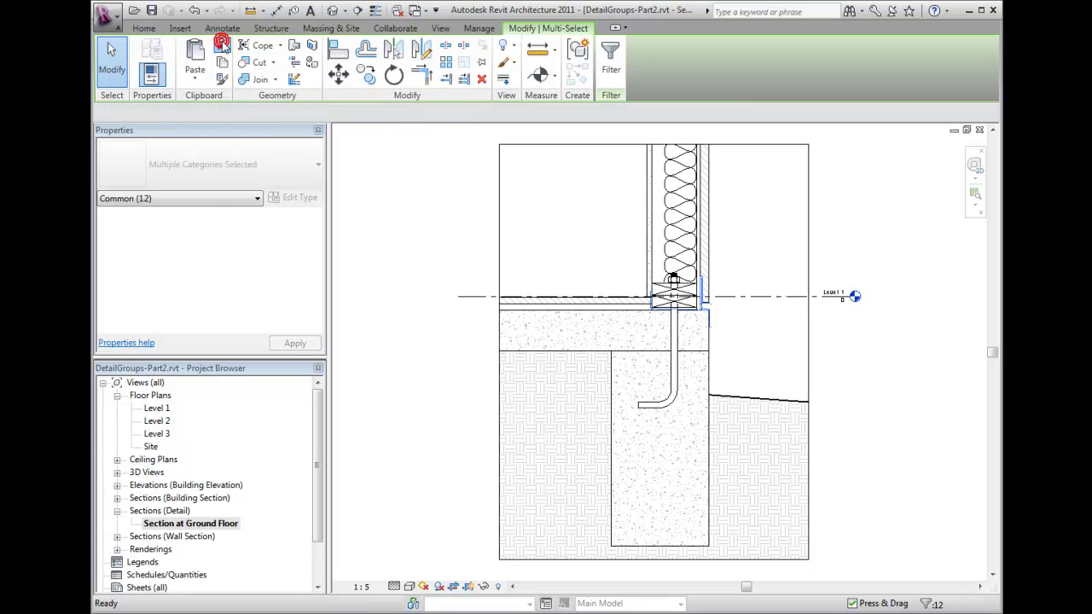
{"action": "left_click", "coordinate": [221, 28]}
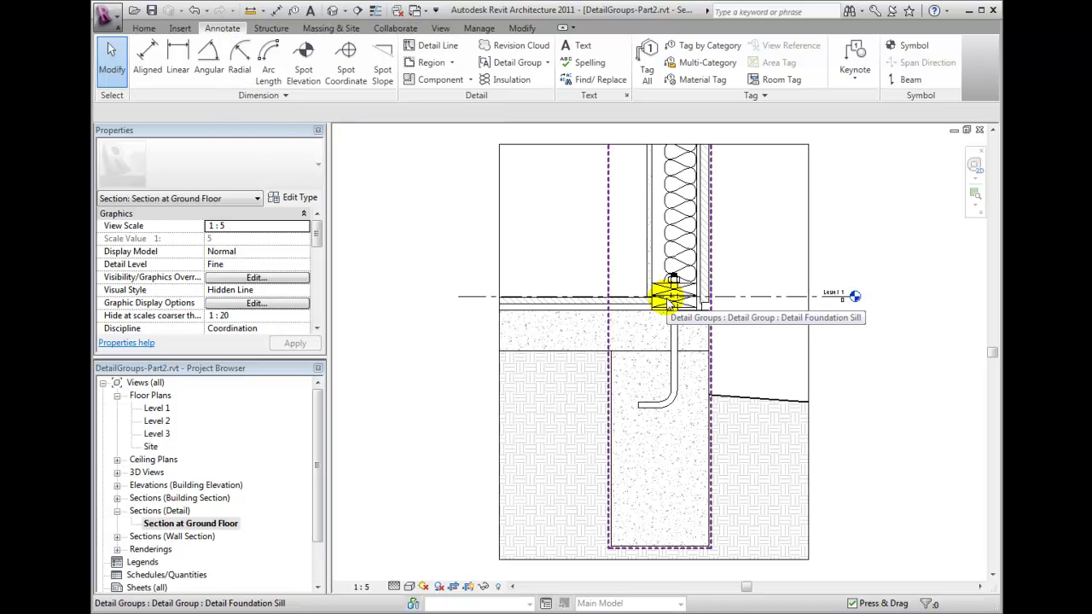
{"action": "left_click", "coordinate": [670, 298]}
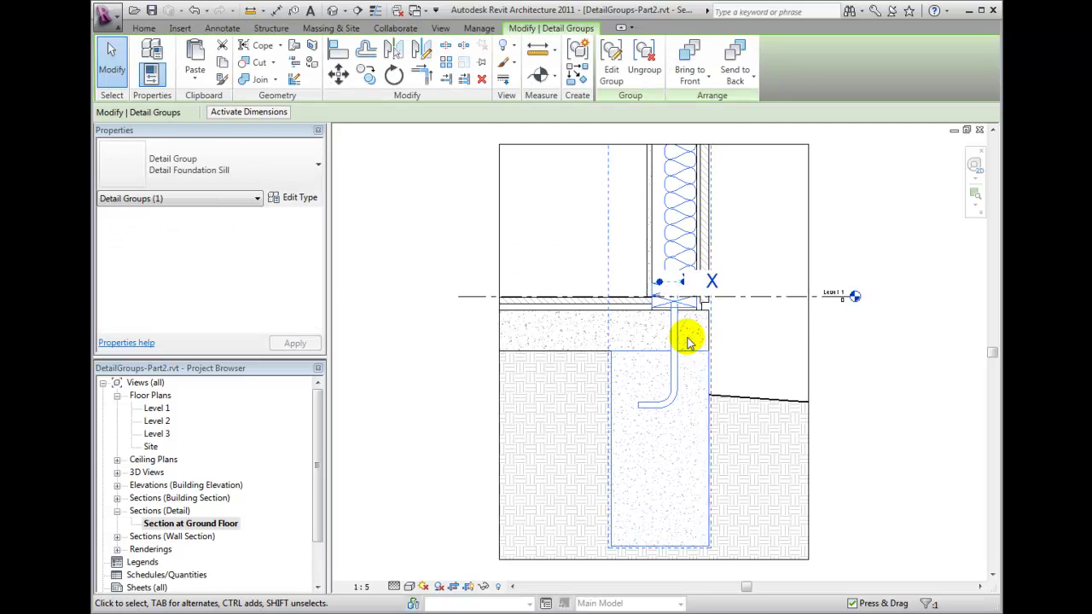
{"action": "scroll", "coordinate": [717, 320], "scroll_direction": "up", "scroll_amount": 3}
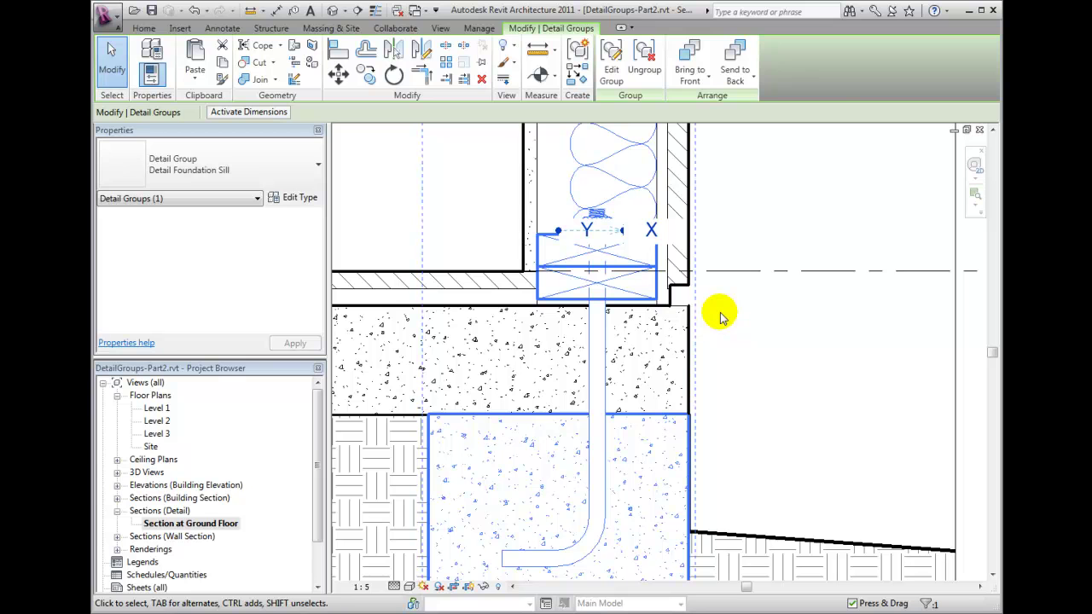
{"action": "left_click", "coordinate": [610, 69]}
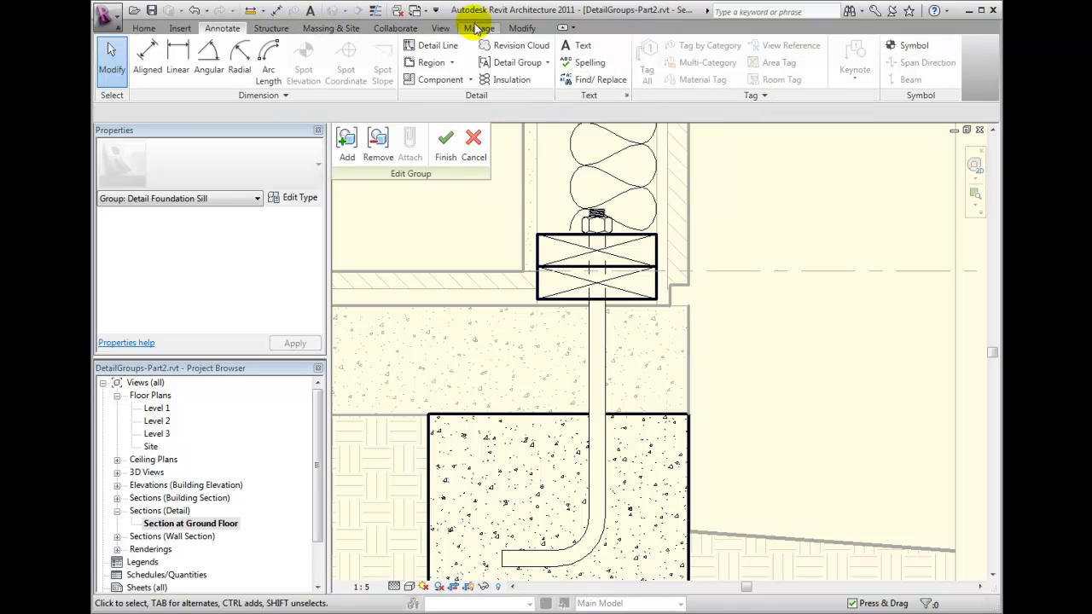
- Paste the copied flashing back using Aligned to Same Place
{"action": "left_click", "coordinate": [521, 29]}
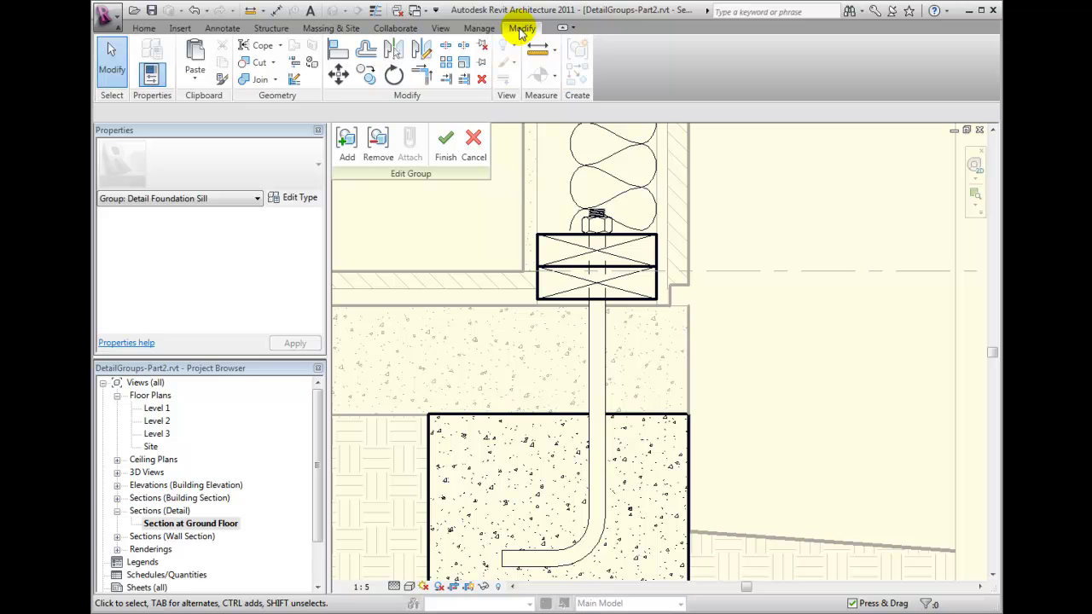
{"action": "left_click", "coordinate": [195, 82]}
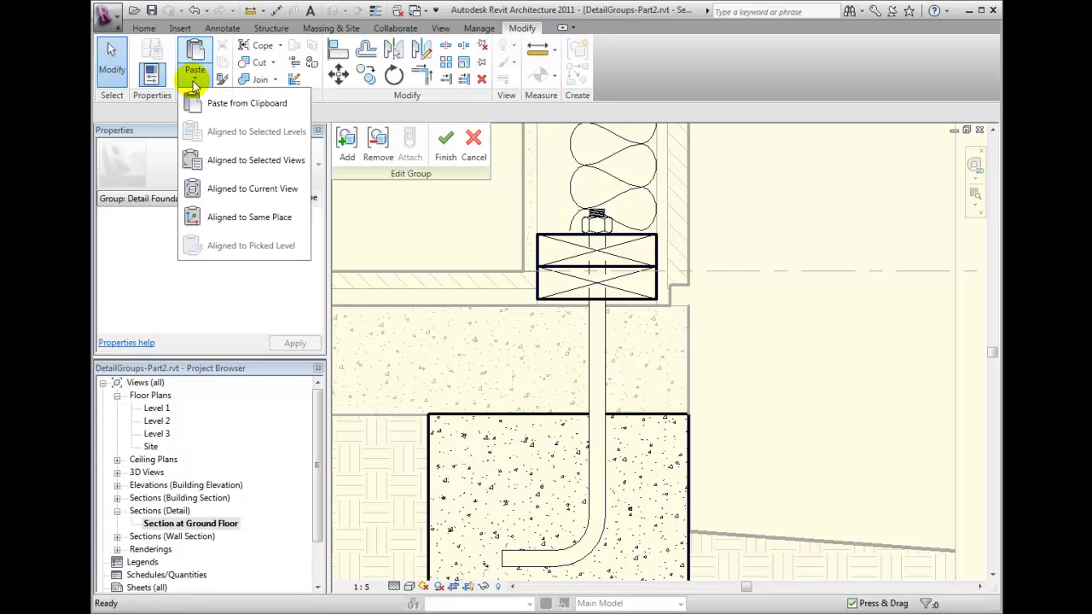
{"action": "left_click", "coordinate": [224, 216]}
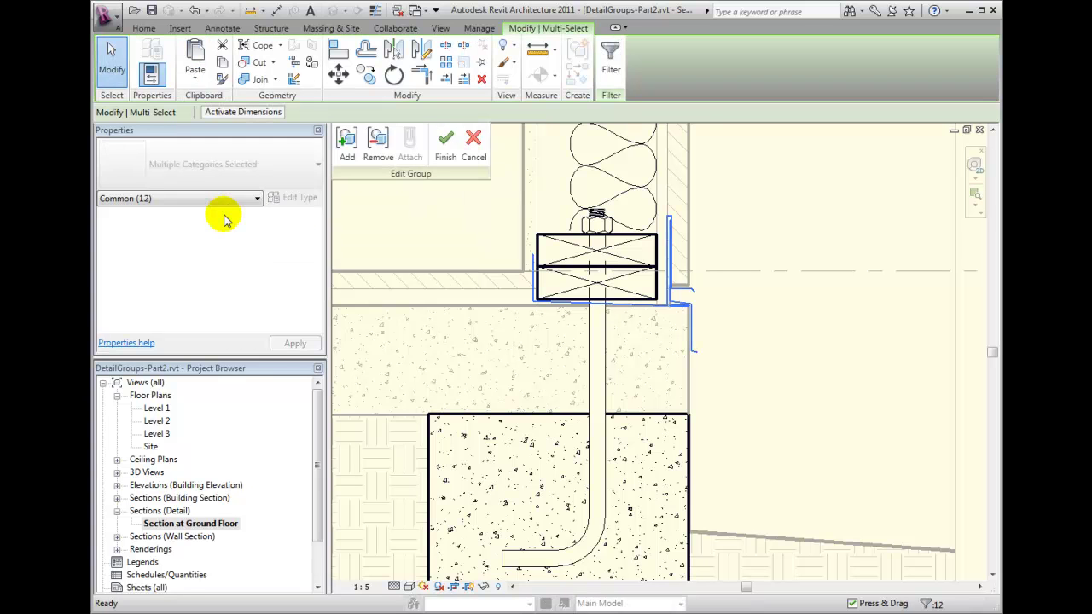
- Add the thick foundation edge line to the group and finish editing
{"action": "left_click", "coordinate": [347, 147]}
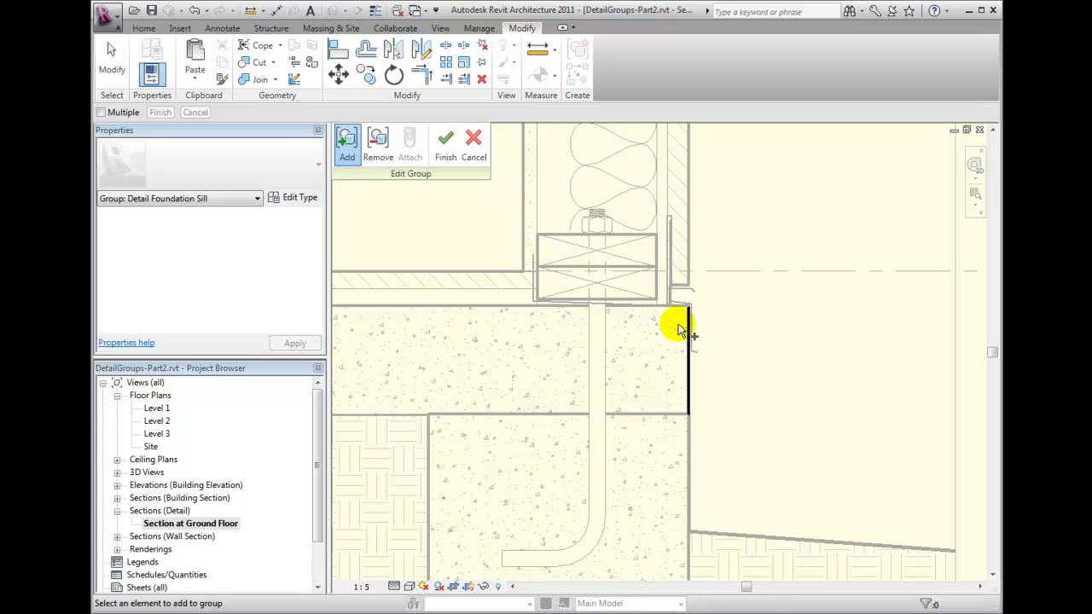
{"action": "left_click", "coordinate": [690, 392]}
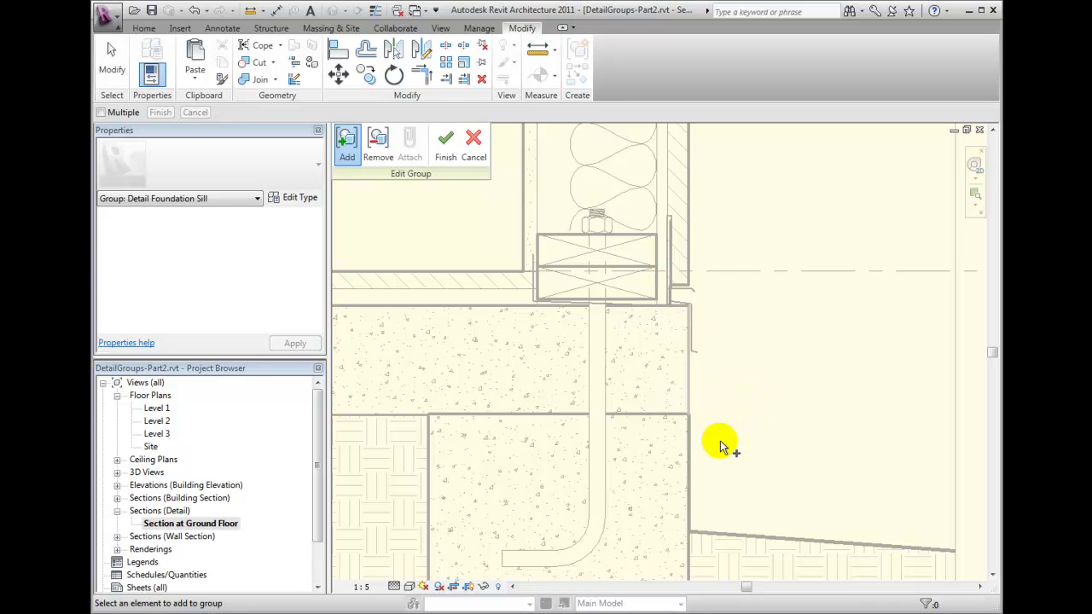
{"action": "left_click", "coordinate": [444, 150]}
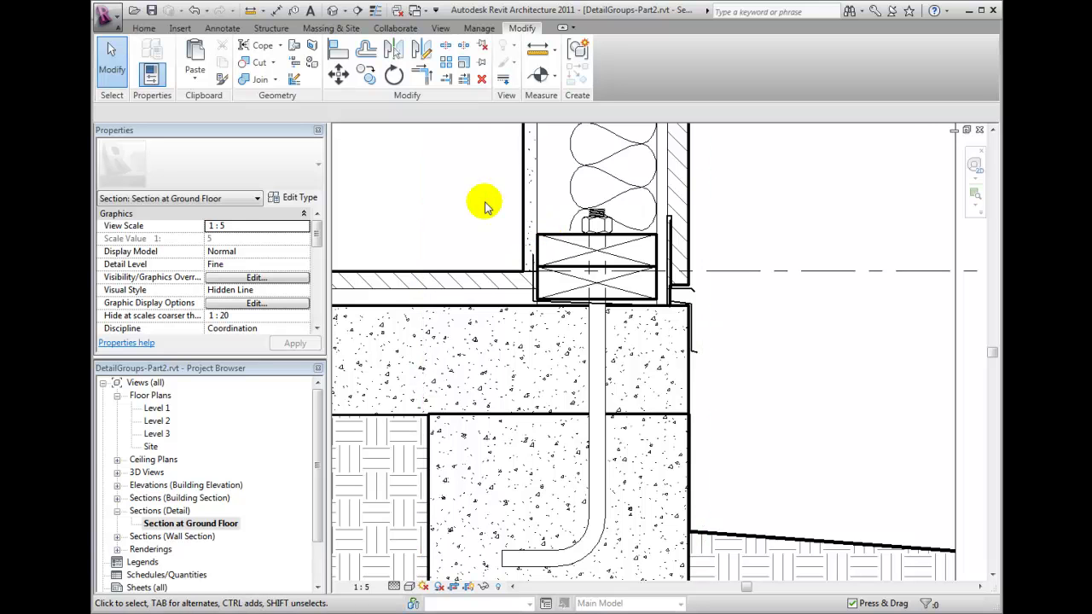
- Move the group origin to the outer foundation corner and expand Groups > Detail in the Project Browser
{"action": "left_click", "coordinate": [560, 239]}
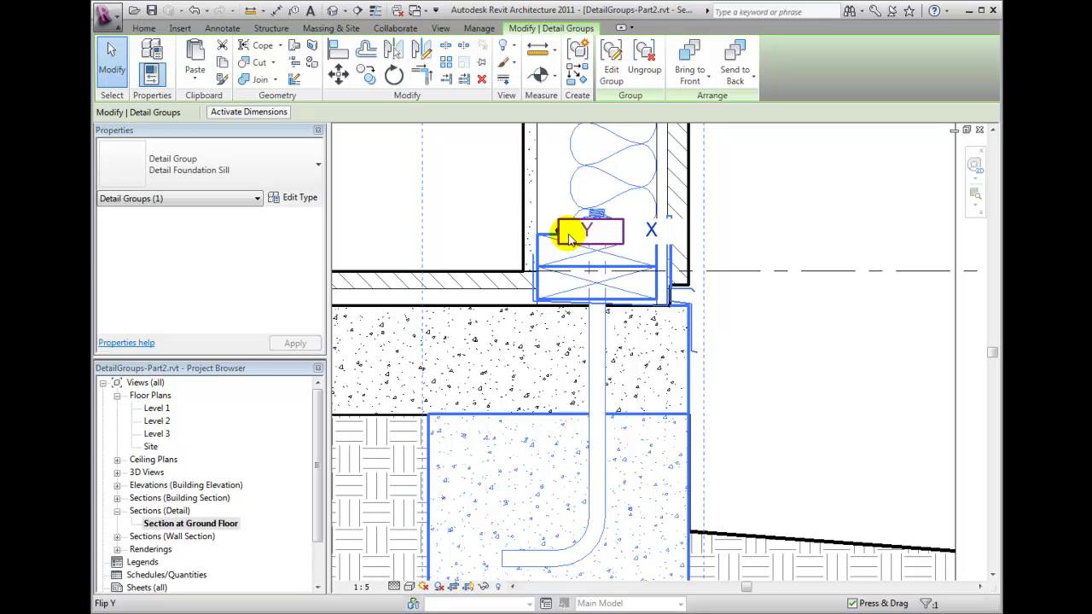
{"action": "left_click_drag", "start_coordinate": [569, 239], "coordinate": [690, 307]}
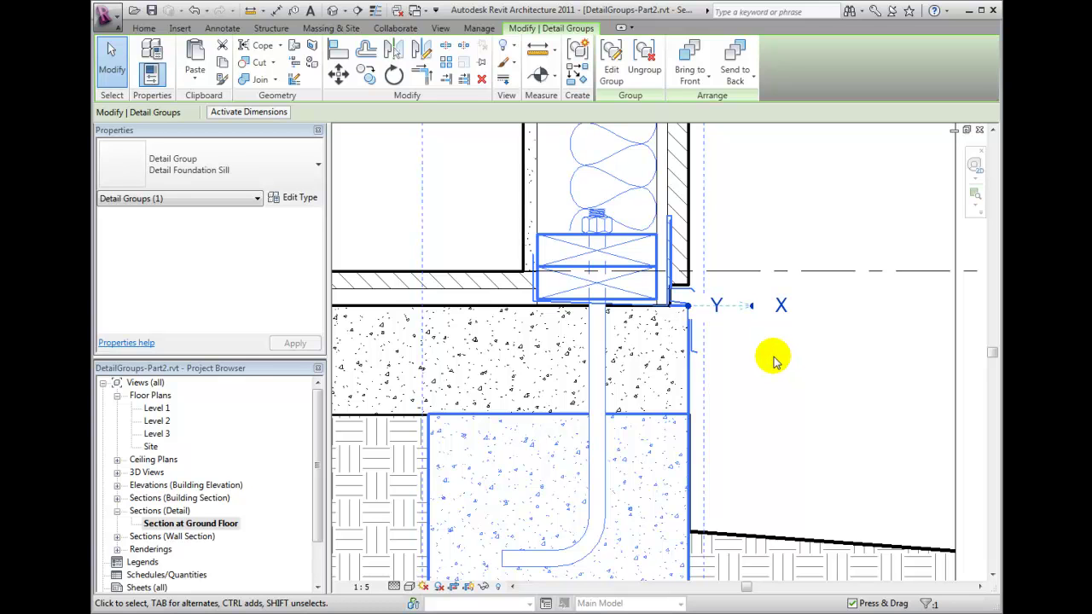
{"action": "left_click_drag", "start_coordinate": [317, 486], "coordinate": [318, 527]}
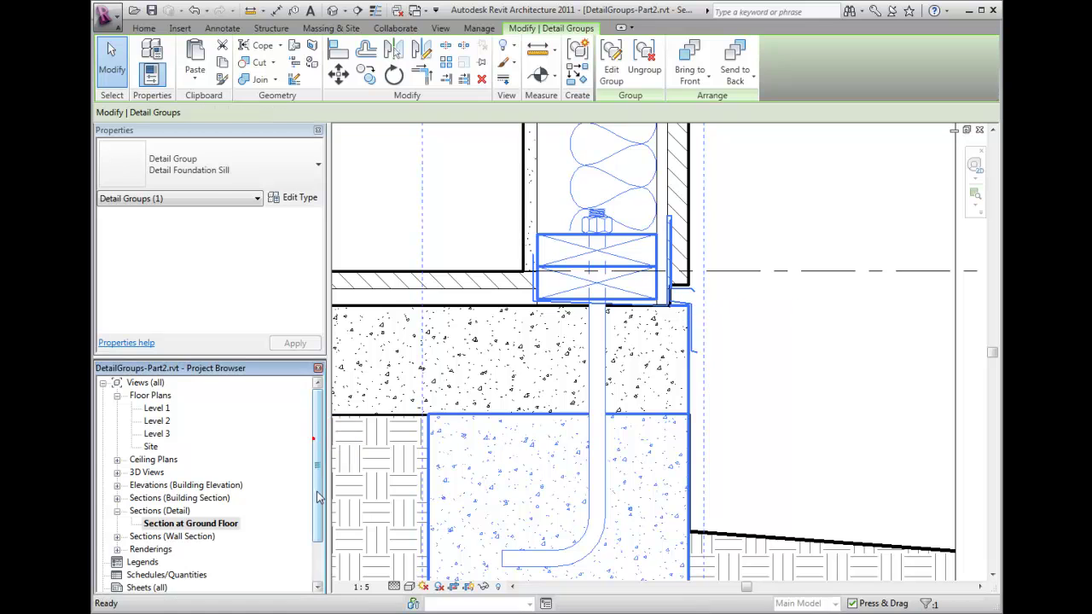
{"action": "left_click", "coordinate": [103, 561]}
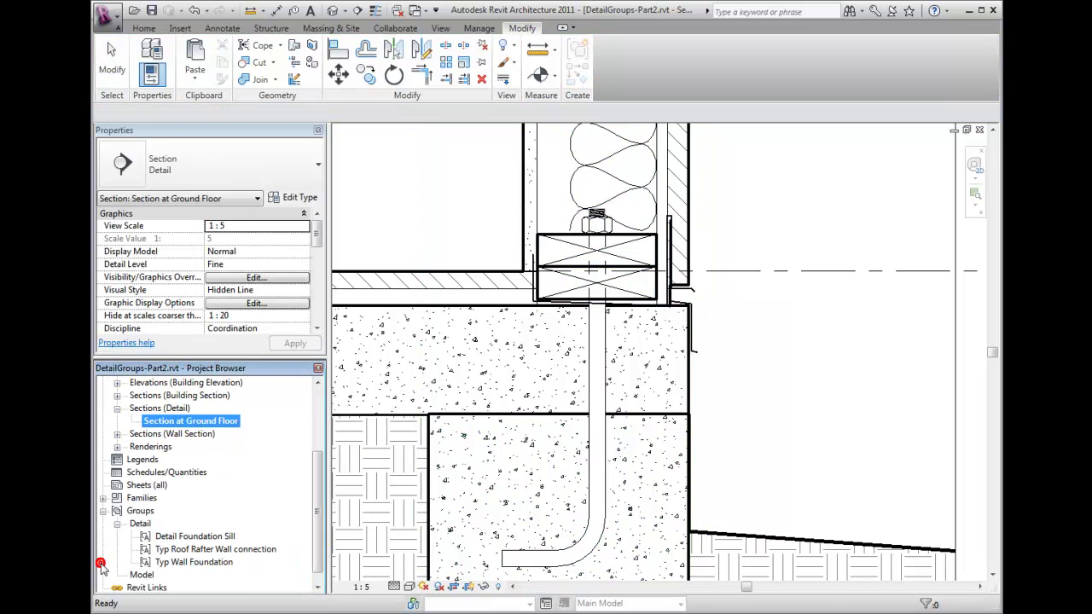
- Select Detail Foundation Sill in the browser, then open Sections (Wall Section) > East Wall Section
{"action": "left_click", "coordinate": [182, 539]}
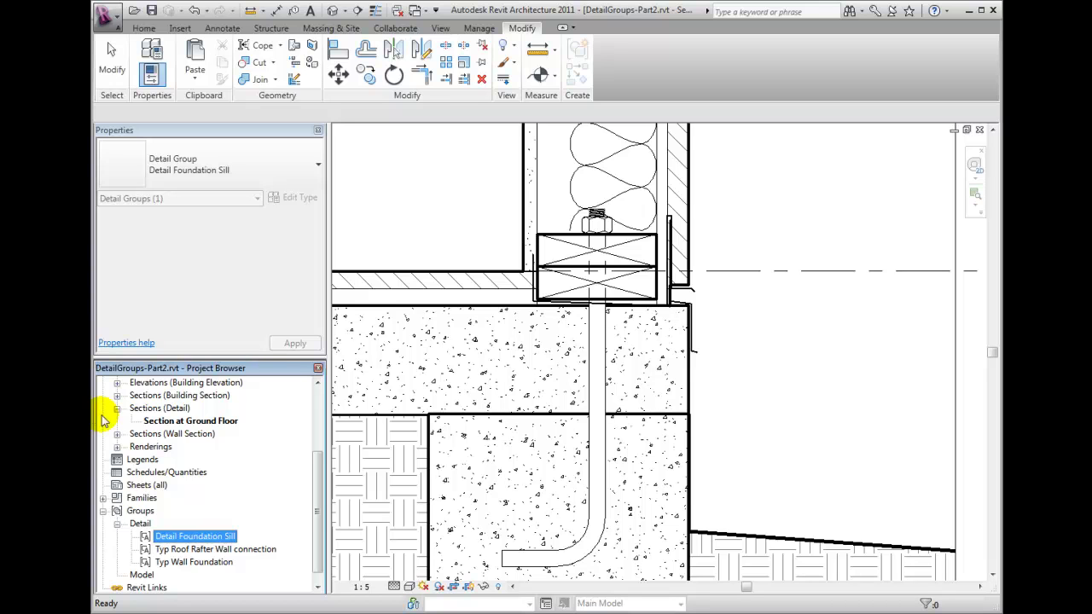
{"action": "left_click", "coordinate": [117, 434]}
{"action": "double_click", "coordinate": [171, 447]}
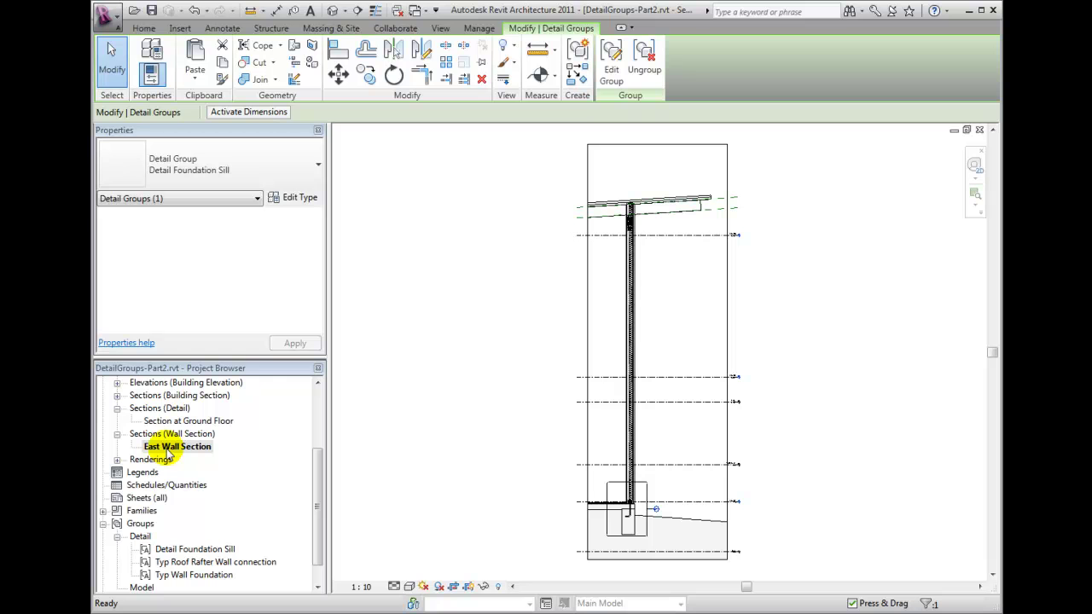
{"action": "scroll", "coordinate": [645, 522], "scroll_direction": "up", "scroll_amount": 4}
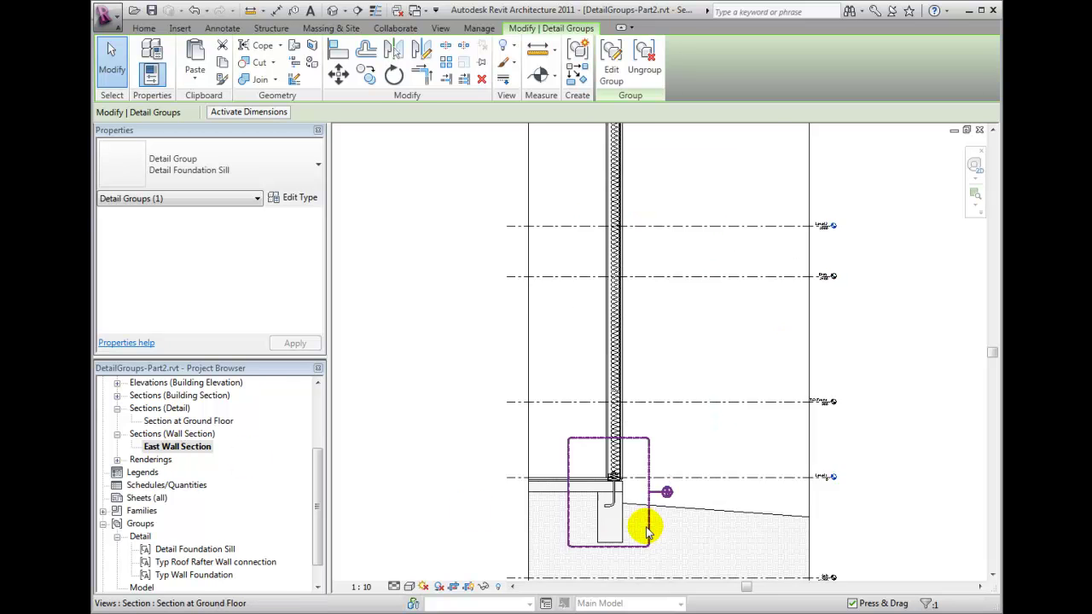
{"action": "scroll", "coordinate": [615, 451], "scroll_direction": "up", "scroll_amount": 4}
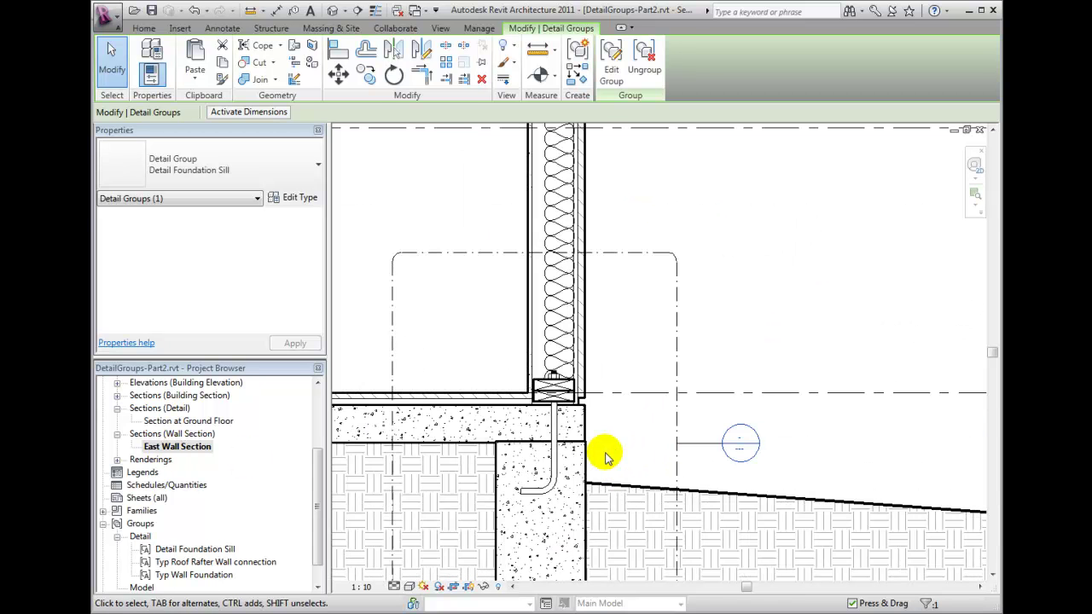
{"action": "left_click", "coordinate": [606, 435]}
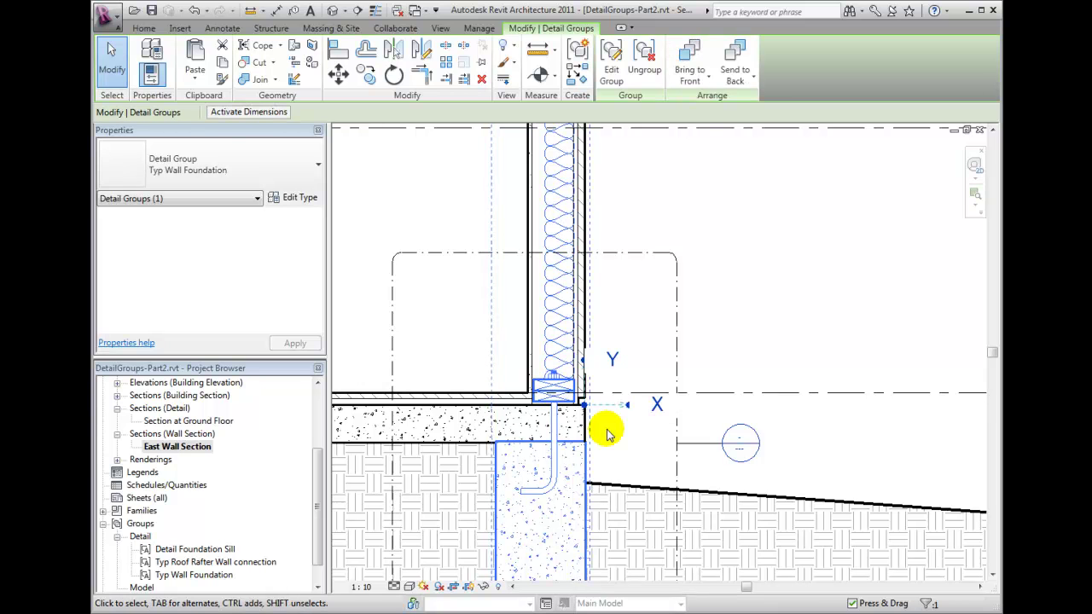
{"action": "scroll", "coordinate": [606, 431], "scroll_direction": "down", "scroll_amount": 5}
{"action": "middle_click_drag", "start_coordinate": [605, 426], "coordinate": [661, 475]}
{"action": "scroll", "coordinate": [661, 475], "scroll_direction": "up", "scroll_amount": 4}
{"action": "left_click", "coordinate": [586, 380]}
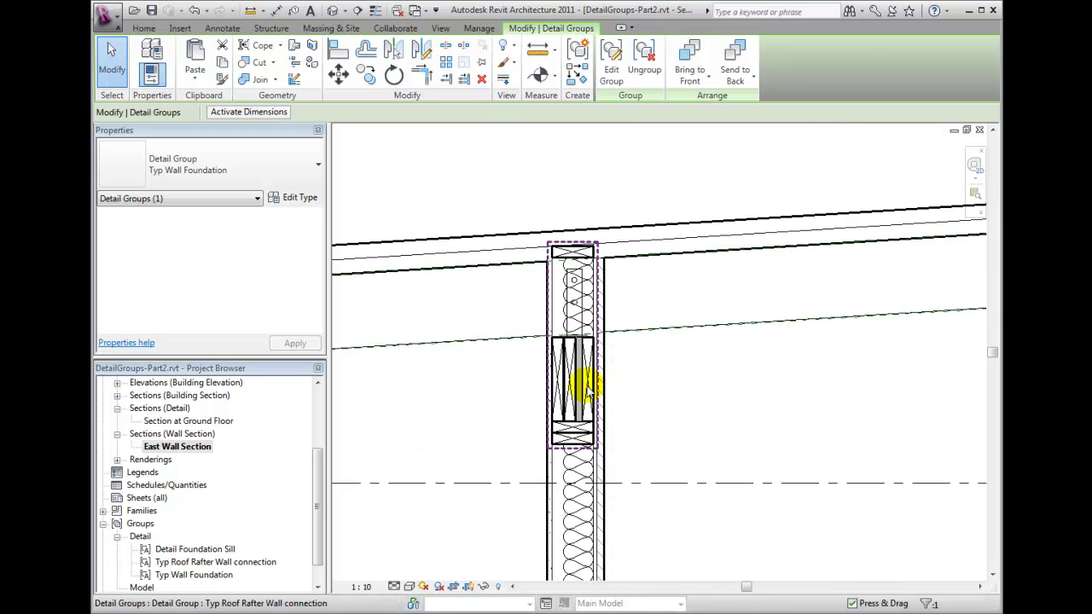
{"action": "left_click", "coordinate": [655, 442]}
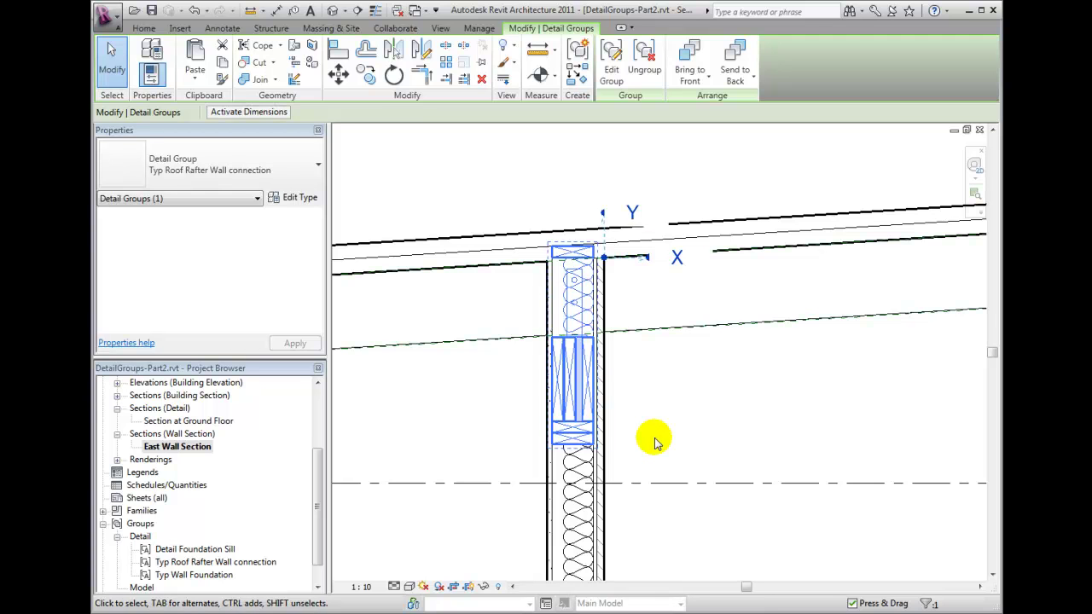